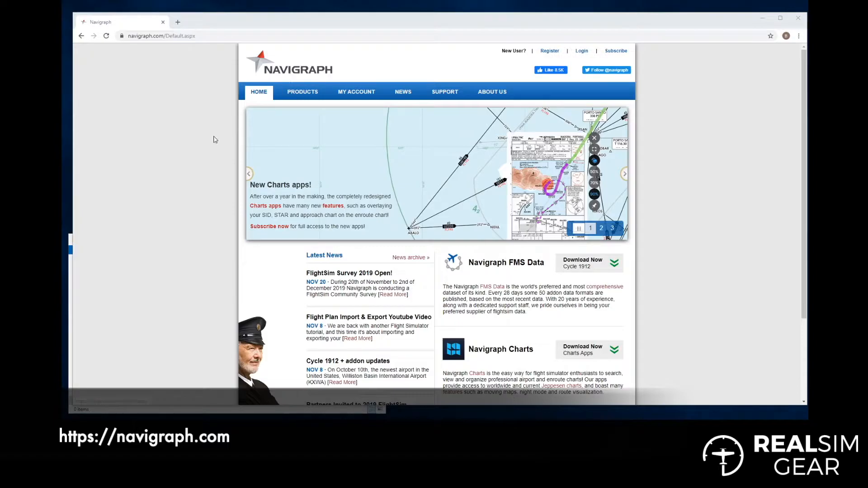
Compare the subscription plans: Ultimate at EUR 8.30/month or 74.90/year, and FMS Data at EUR 25.90/year.
click(293, 92)
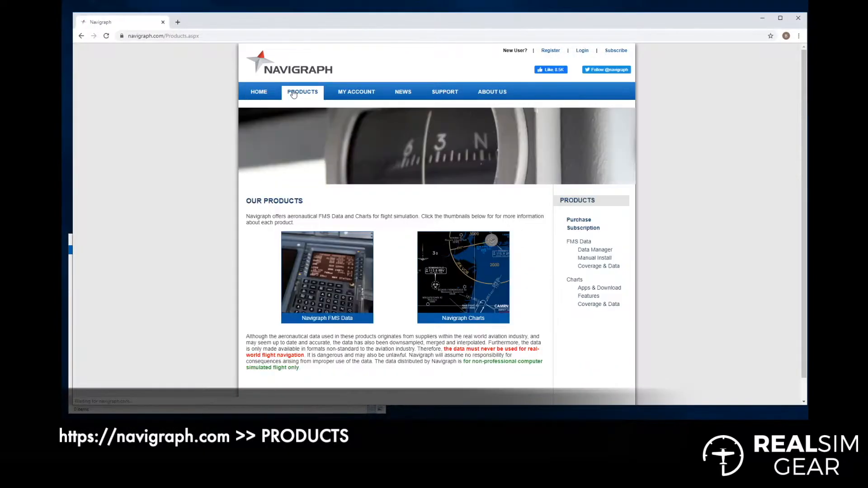
click(582, 228)
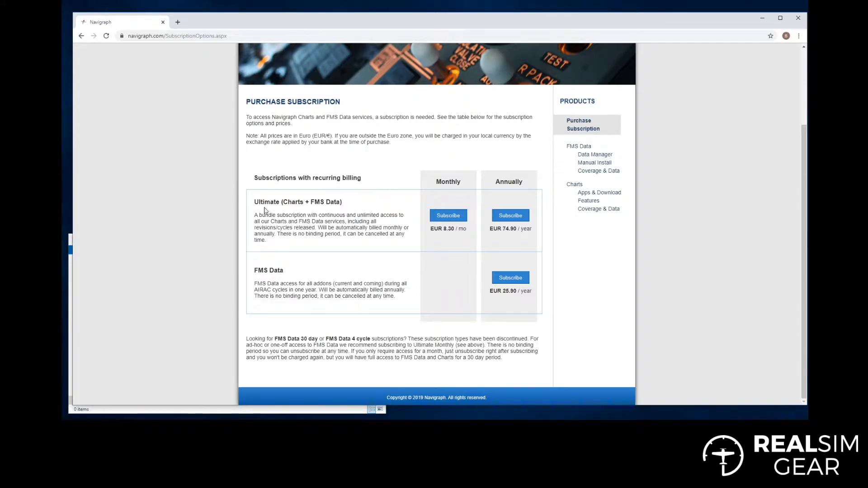
drag(255, 202, 355, 203)
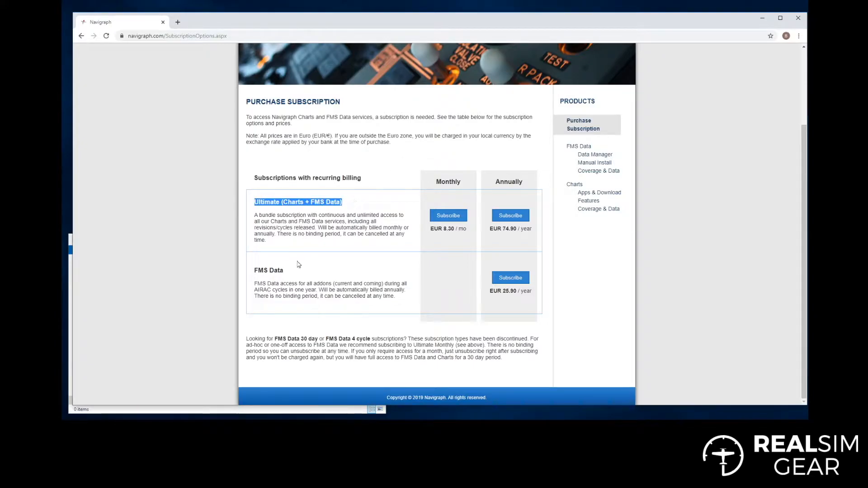
drag(253, 270, 289, 273)
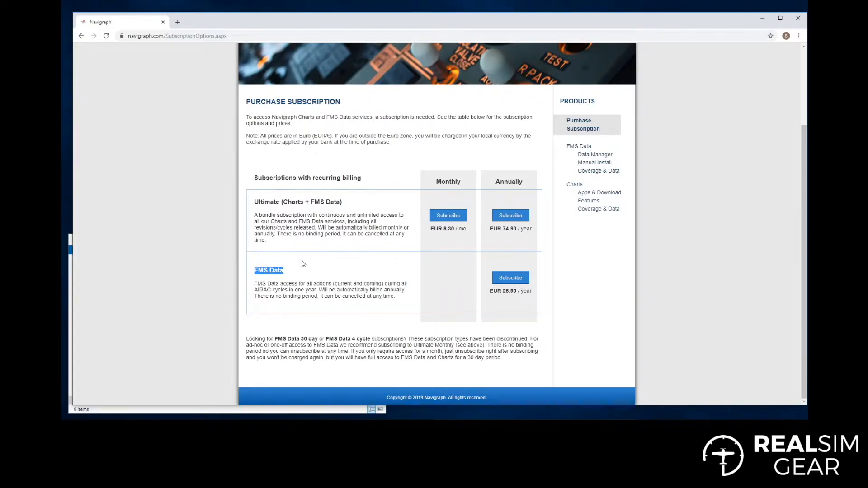
click(296, 273)
drag(254, 270, 282, 271)
drag(254, 202, 347, 206)
click(292, 213)
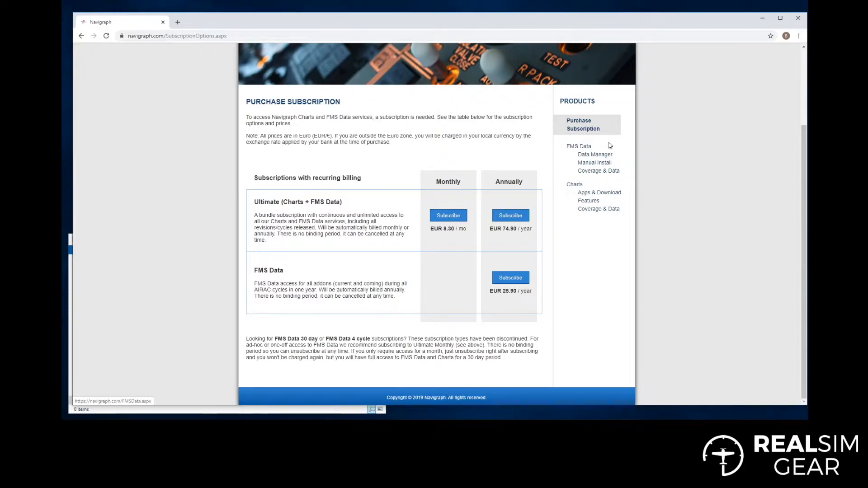
Browse the FMS Data Manager product page down to its Download bar and Screenshots.
click(602, 156)
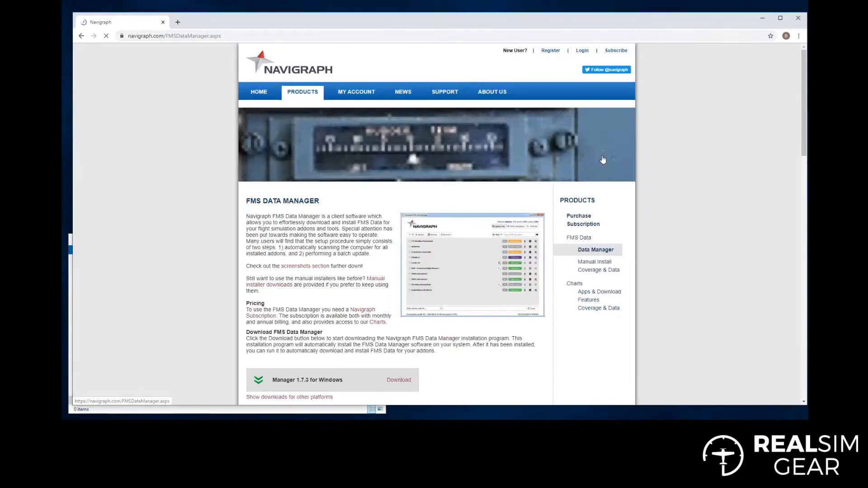
scroll(494, 238, down, 1)
scroll(494, 238, down, 1)
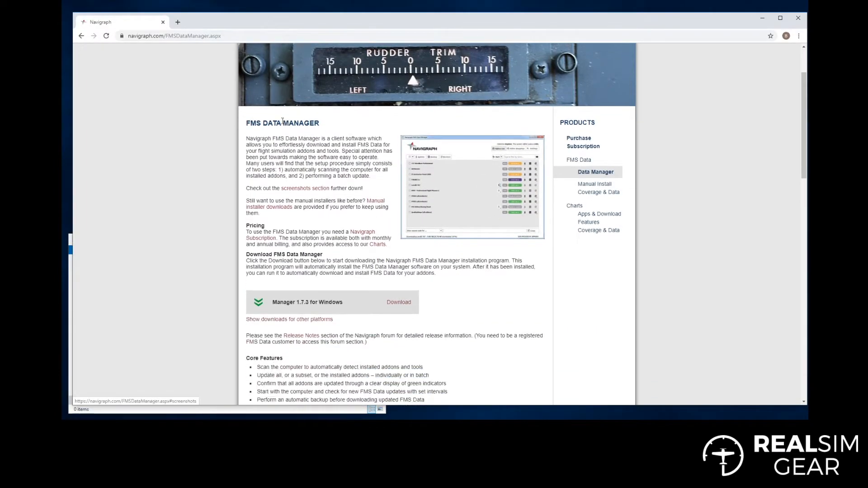
scroll(263, 255, down, 1)
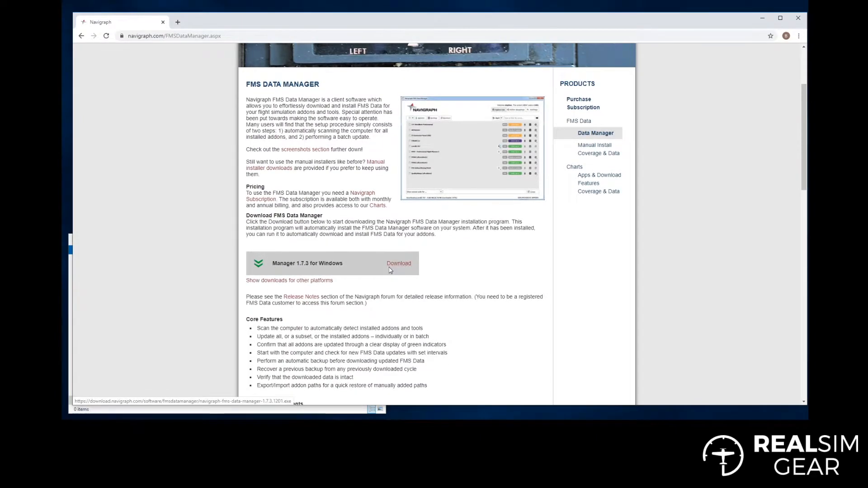
scroll(390, 268, down, 10)
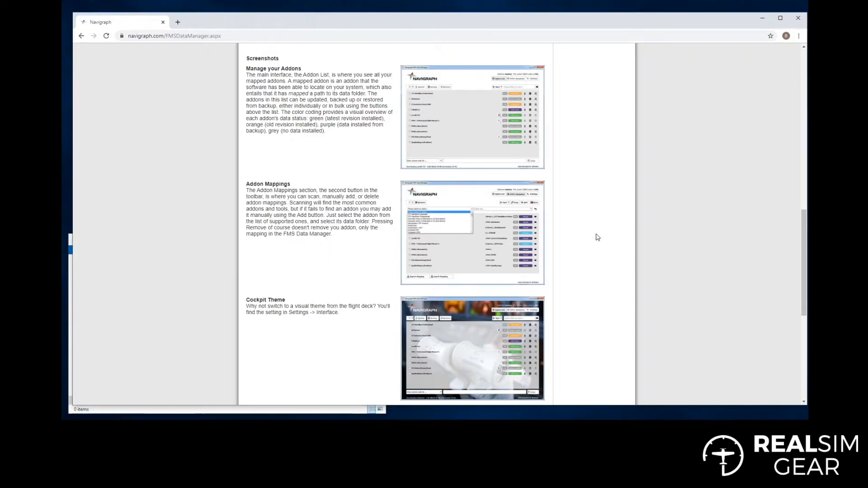
scroll(571, 232, up, 7)
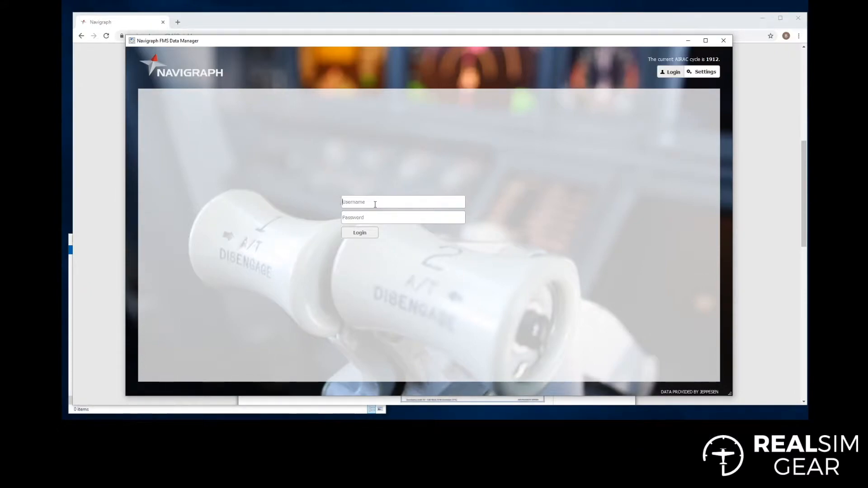
Log in with the account password and agree to scan the hard drive for addons.
text(m9)
click(365, 233)
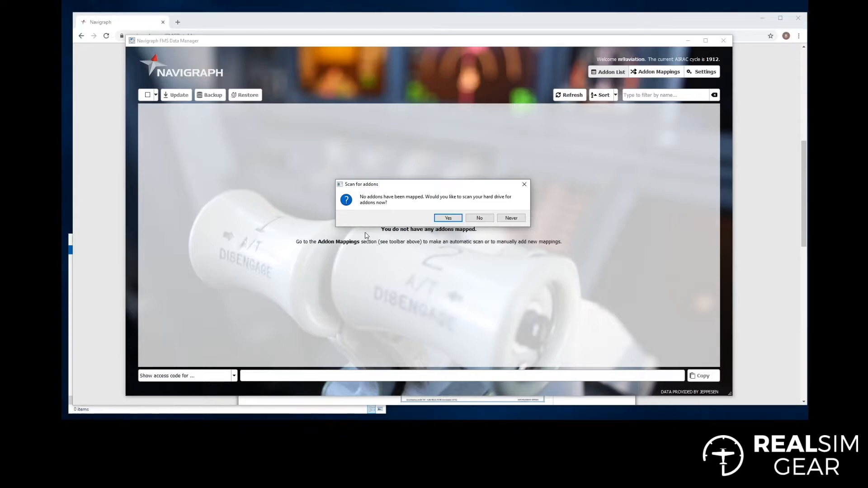
click(448, 218)
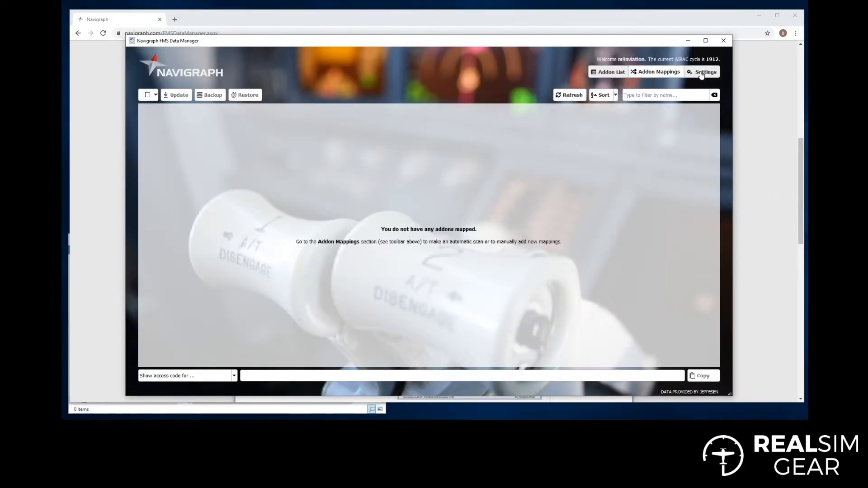
Check Settings' simulator paths: Prepar3D v3 at D:\P3Dv3\, v4 at D:\P3Dv4\, X-Plane 11 empty.
click(702, 73)
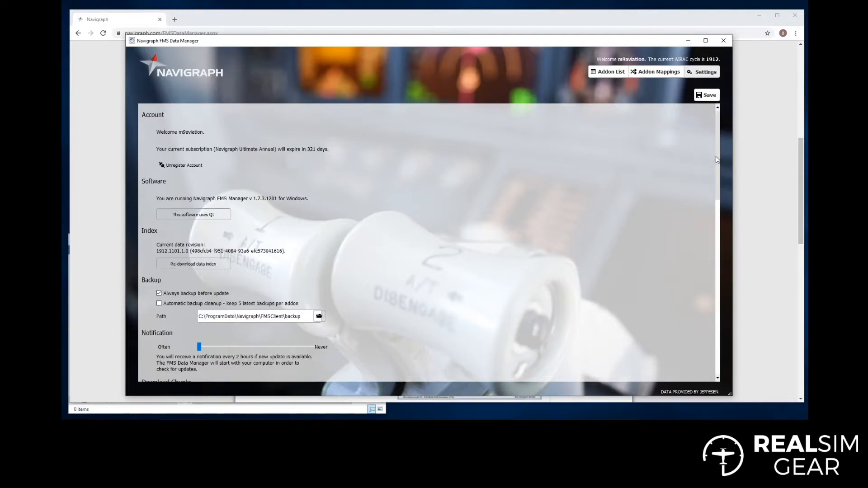
scroll(718, 152, down, 1)
drag(718, 151, 715, 198)
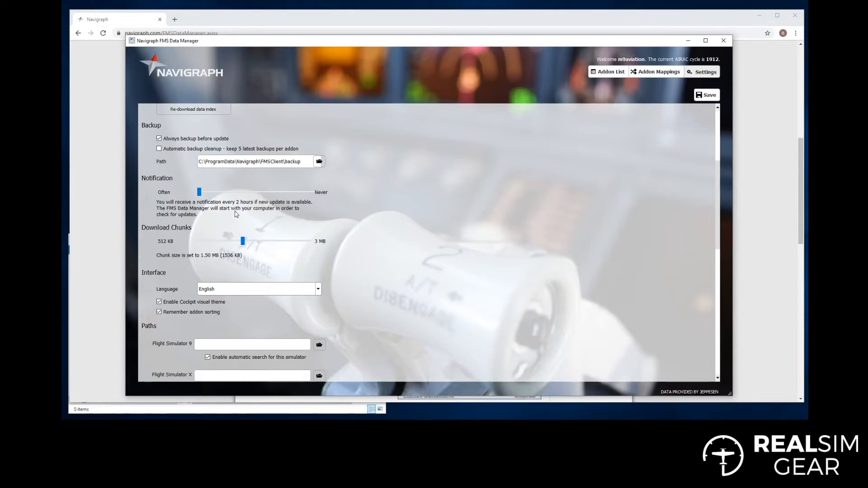
scroll(402, 213, down, 2)
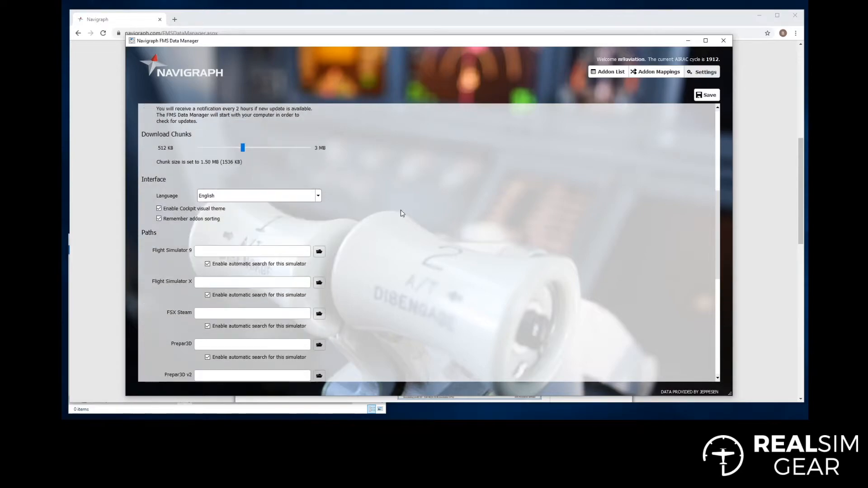
scroll(401, 212, down, 2)
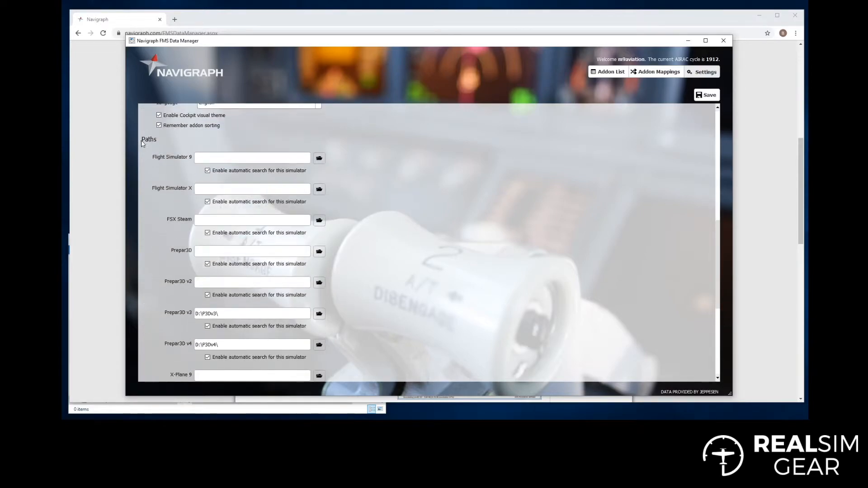
scroll(166, 190, down, 2)
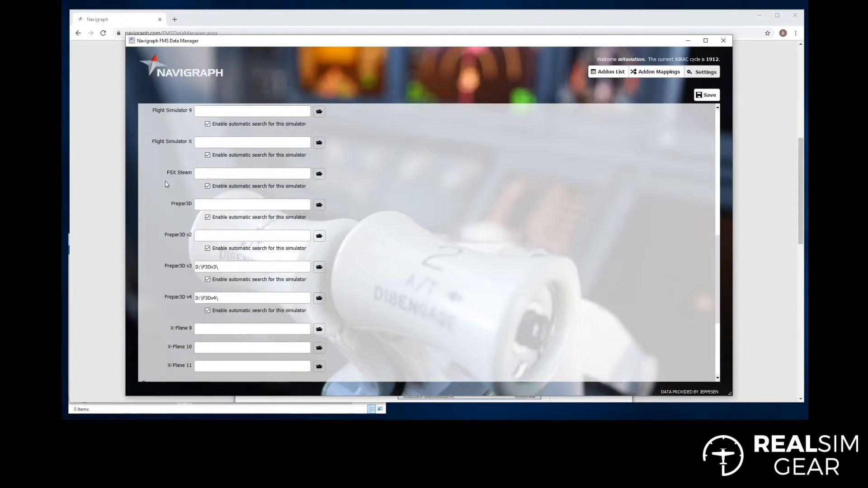
scroll(165, 184, down, 2)
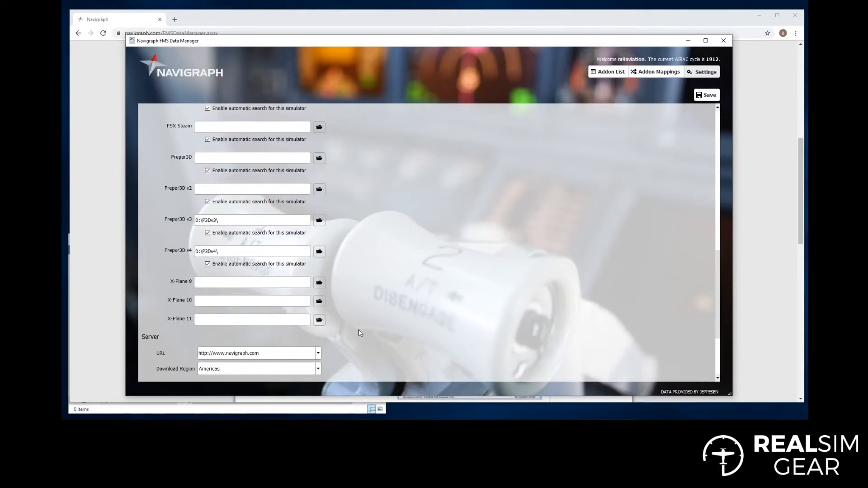
Set the X-Plane 11 path by picking X-Plane.exe in D:\X-Plane 11, then save.
click(319, 320)
click(154, 194)
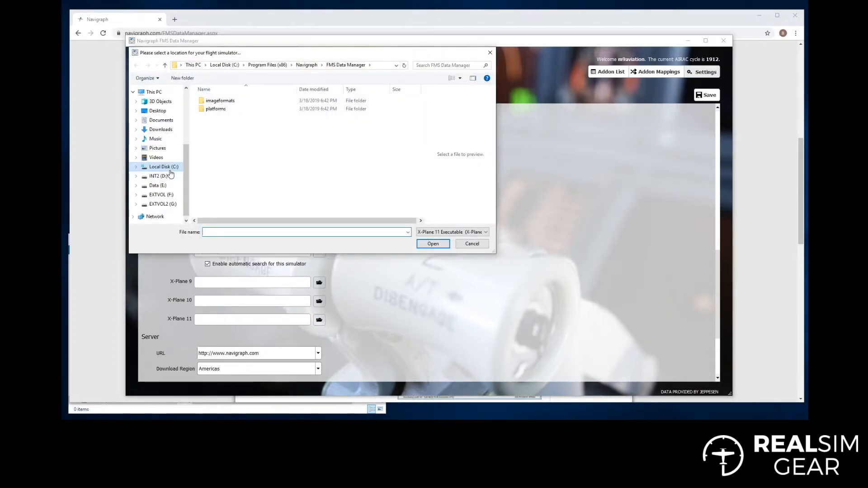
click(162, 177)
double_click(220, 183)
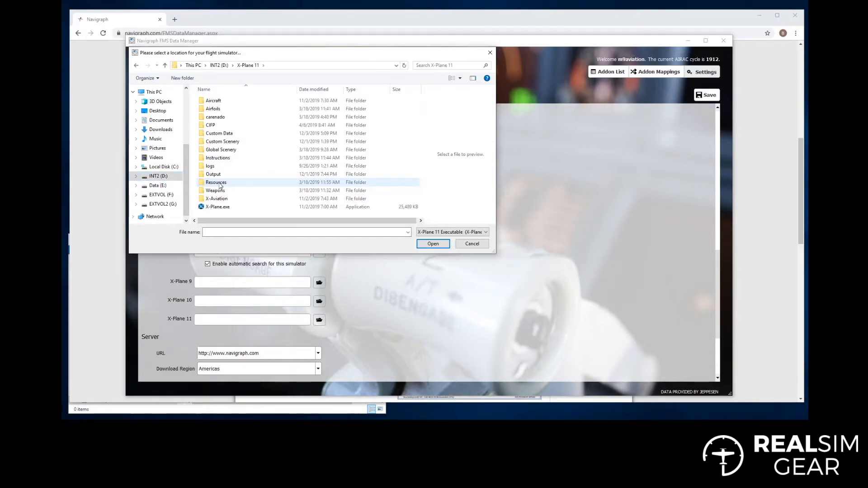
double_click(213, 207)
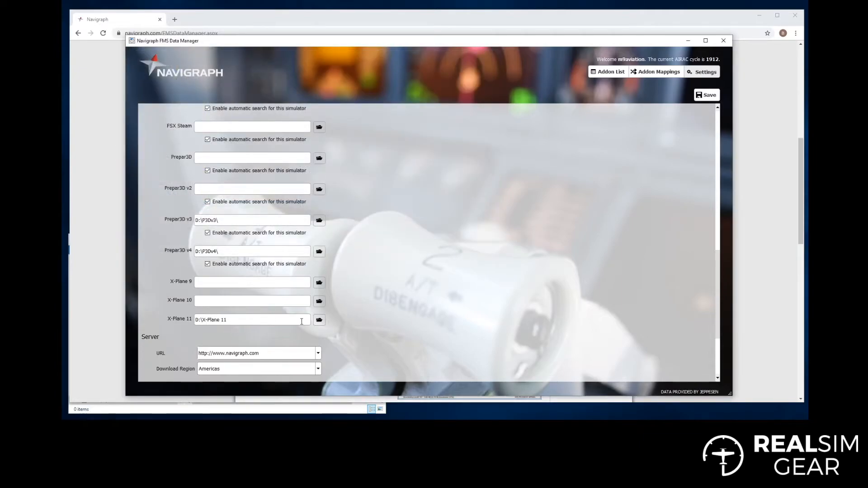
scroll(470, 229, down, 3)
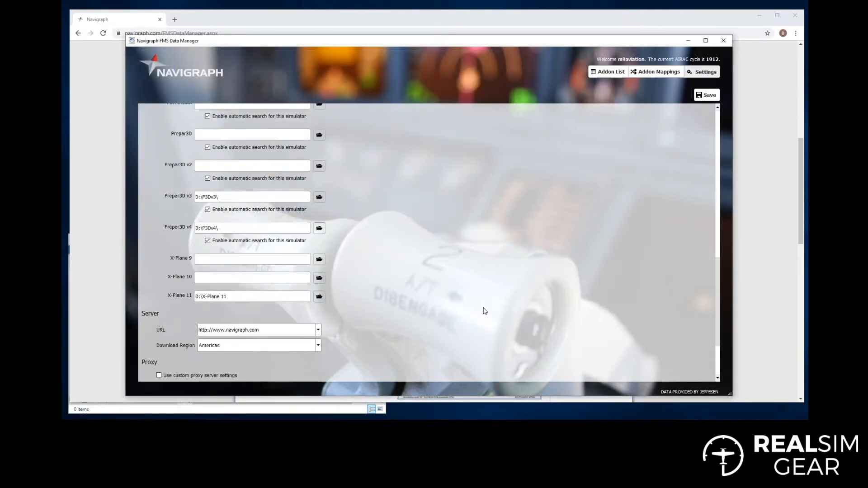
click(707, 95)
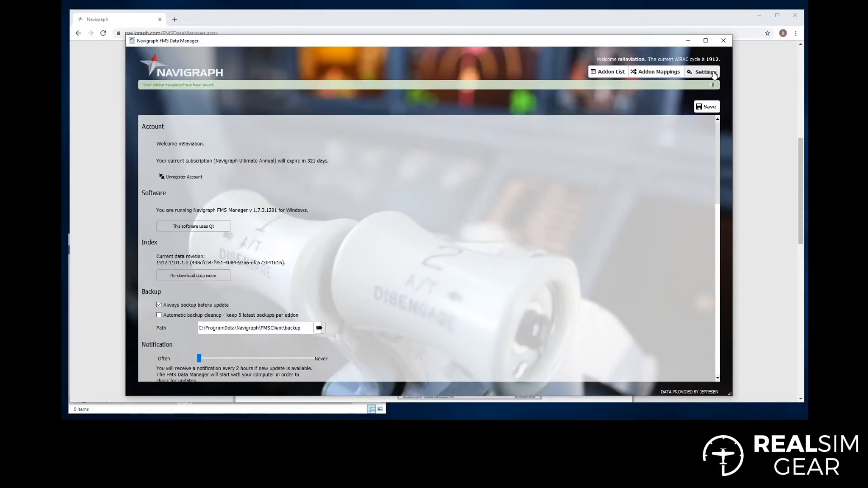
Switch to the Addon Mappings page, which still lists no mapped addons.
click(650, 73)
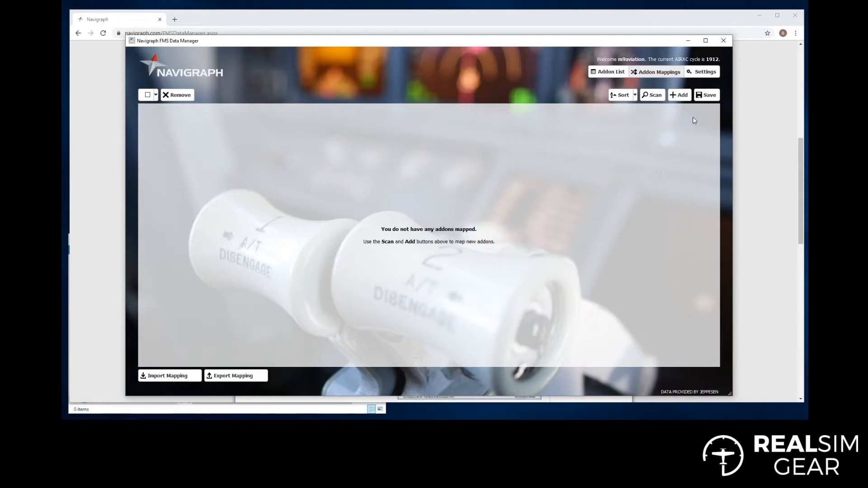
Add an X-Plane 11 addon mapping that installs into <XP11>\Custom Data\.
click(679, 96)
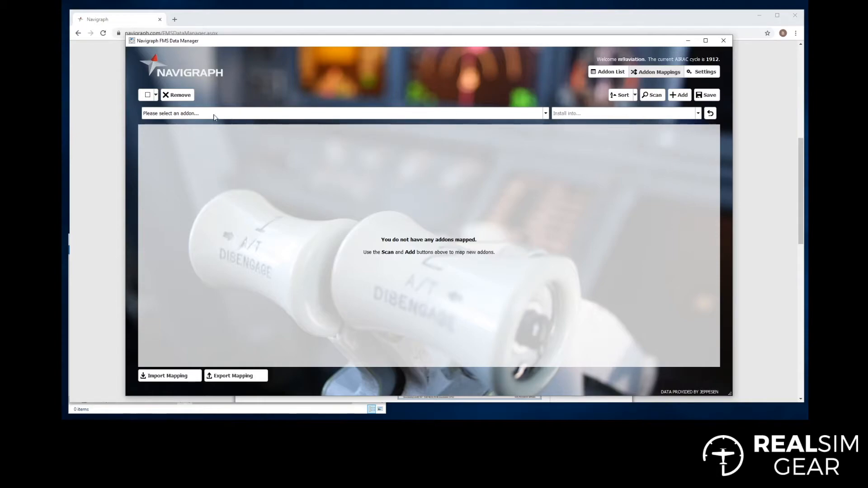
click(546, 114)
drag(546, 131, 547, 150)
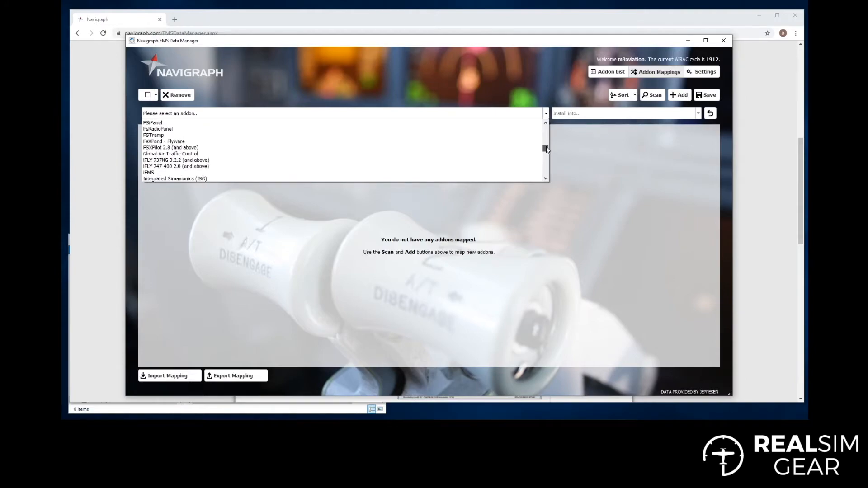
drag(546, 150, 548, 178)
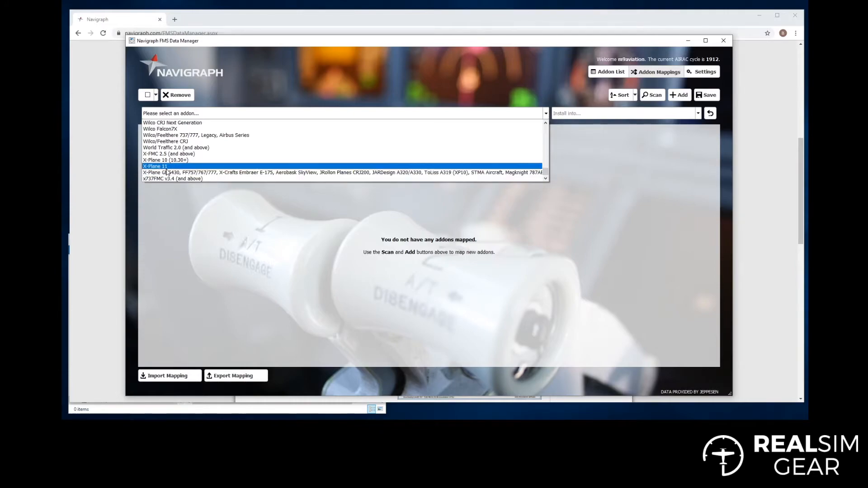
click(189, 168)
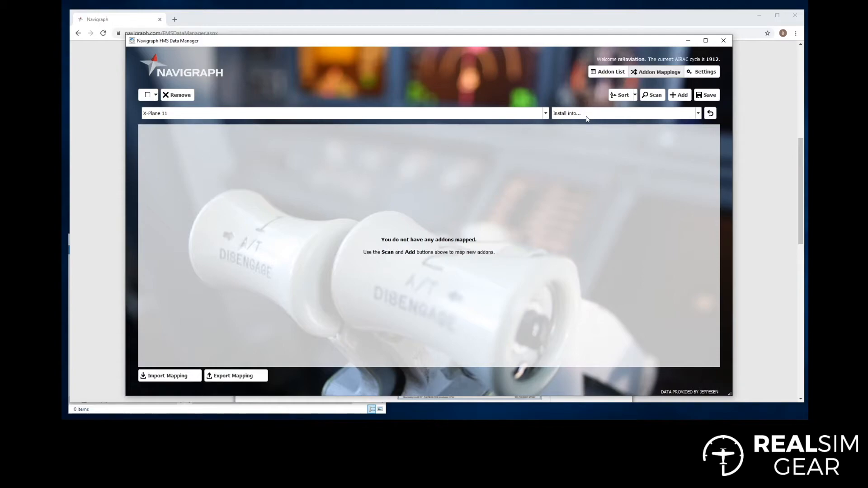
click(698, 114)
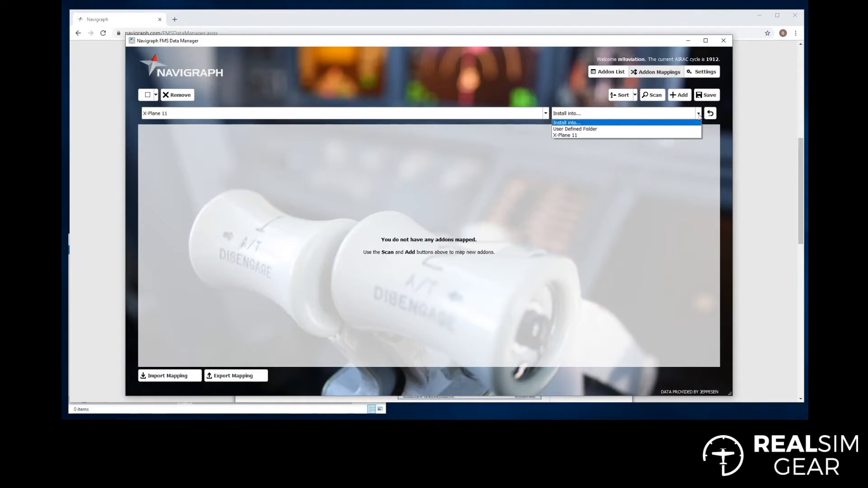
click(565, 136)
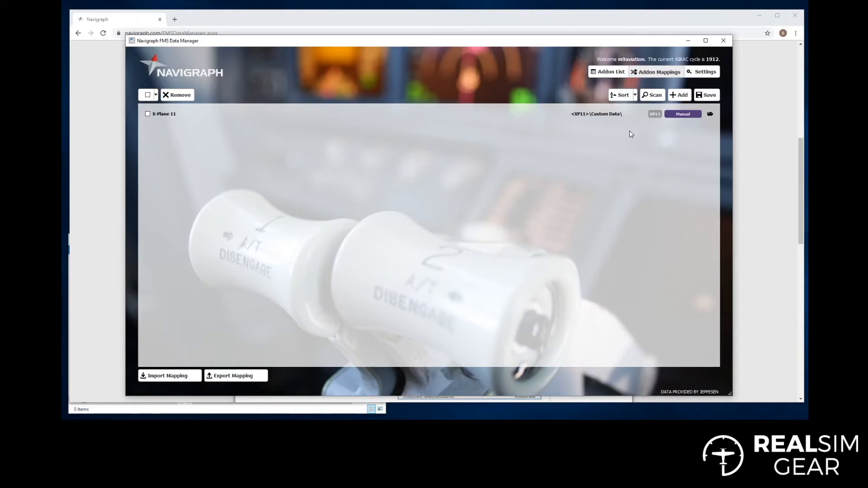
Map the X-Plane GNS430 addon group into X-Plane 11 and save both mappings.
click(679, 95)
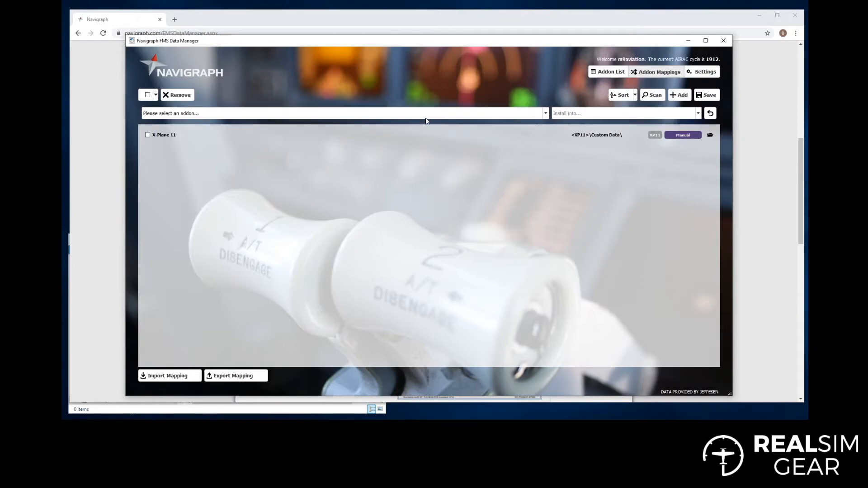
click(546, 114)
drag(546, 131, 546, 177)
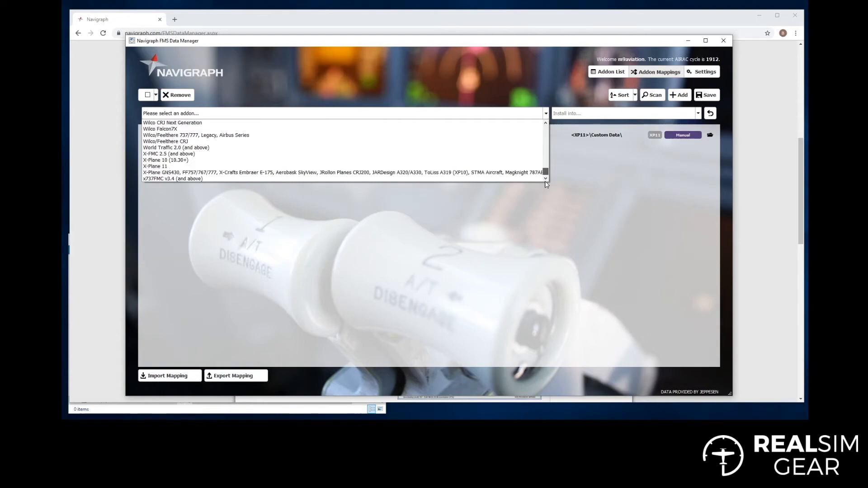
click(168, 174)
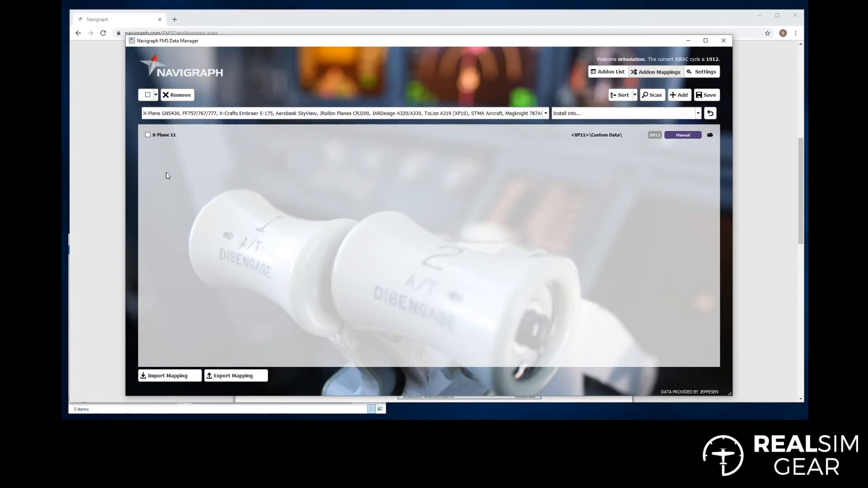
click(698, 113)
click(641, 143)
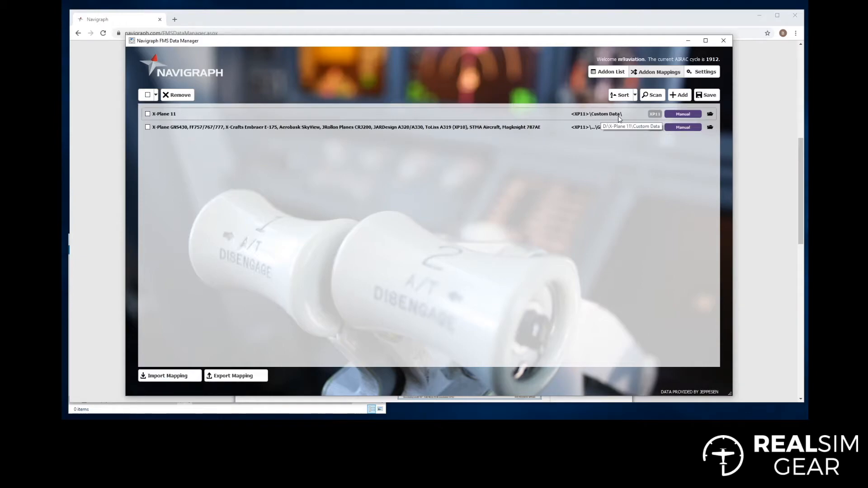
click(707, 95)
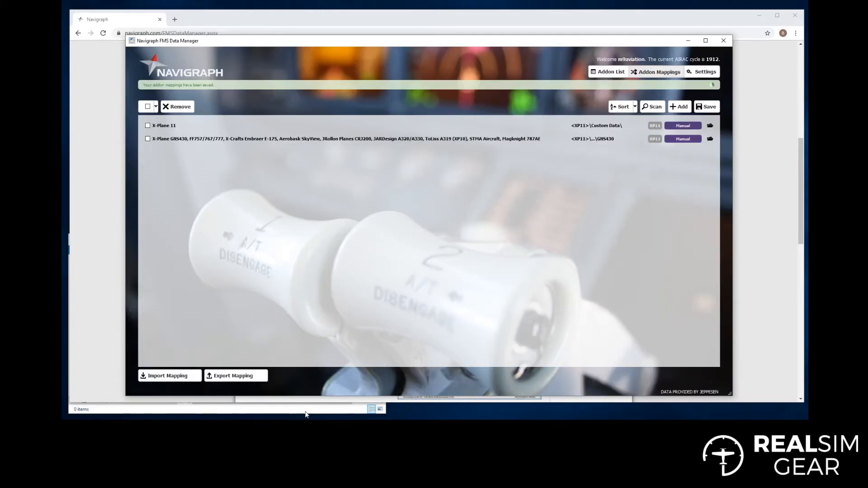
click(303, 412)
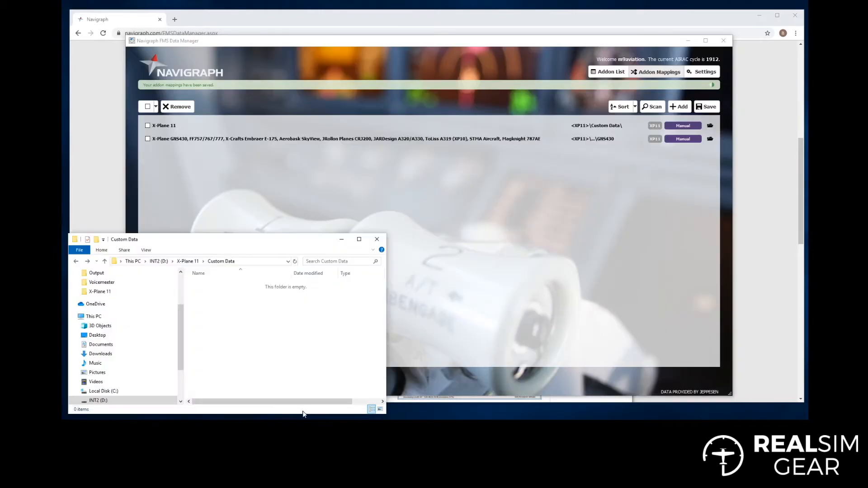
click(188, 261)
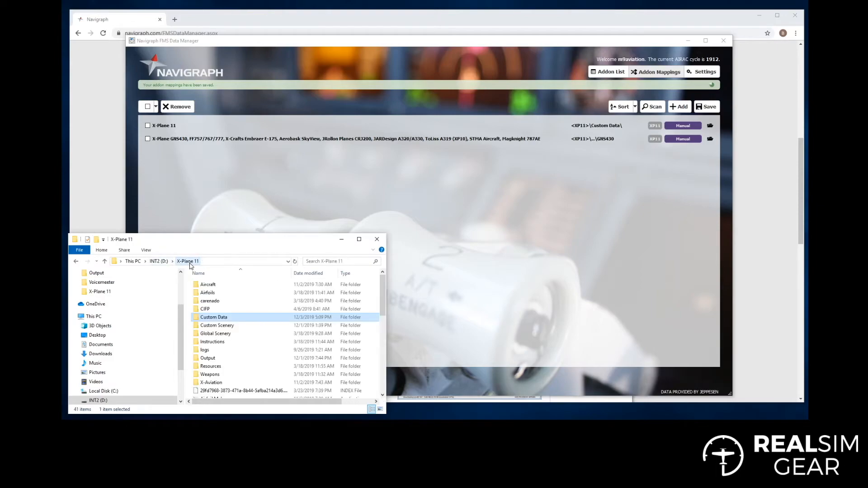
double_click(213, 318)
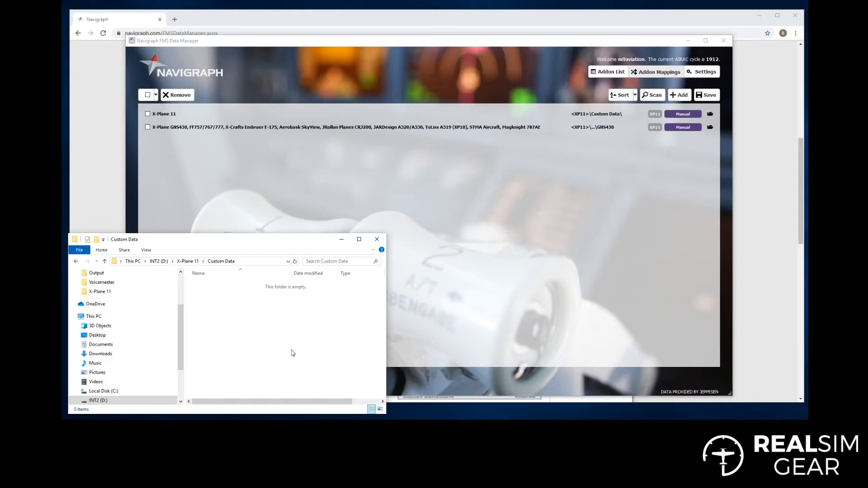
drag(270, 241, 277, 232)
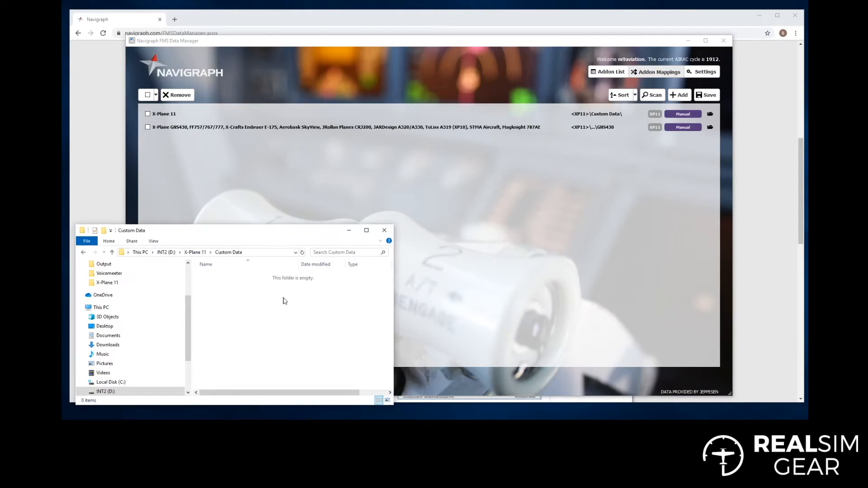
click(341, 47)
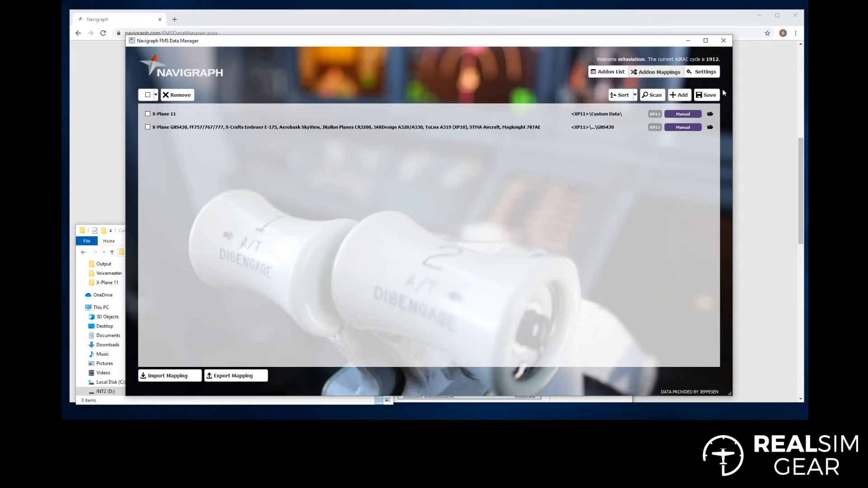
In the Addon List, select all to check X-Plane 11 and the GNS430 group.
click(607, 74)
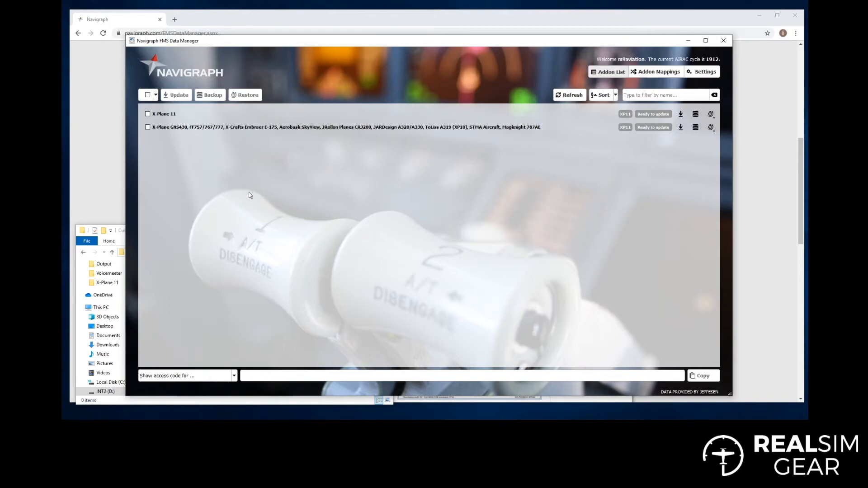
click(147, 95)
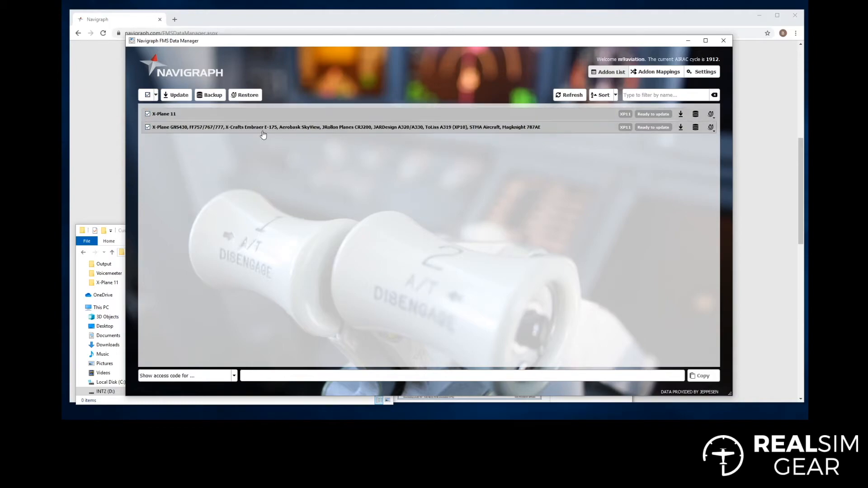
Update both selected addons to AIRAC cycle 1912 rev 1.
click(170, 96)
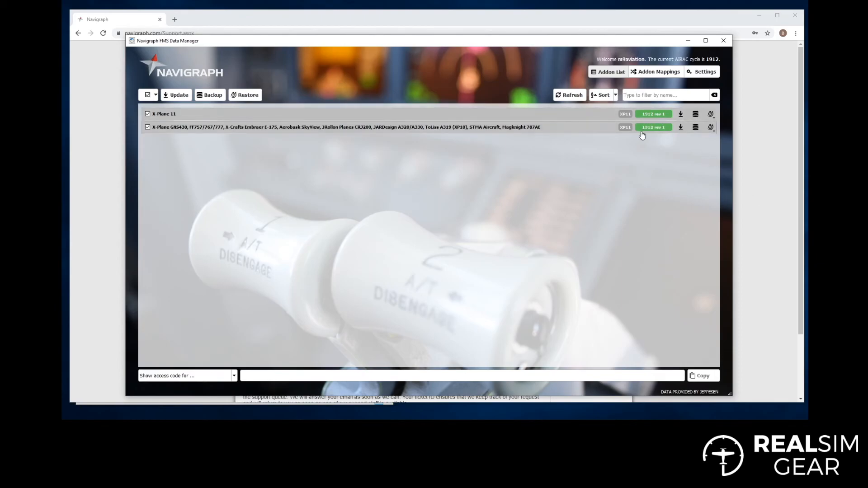
Inspect the new CIFP folder inside D:\X-Plane 11\Custom Data, then return to Custom Data.
key(alt+Tab)
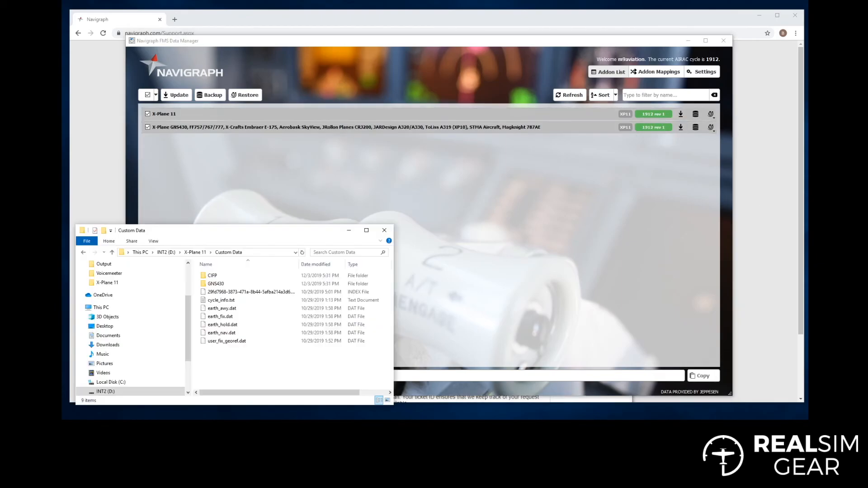
drag(244, 230, 267, 66)
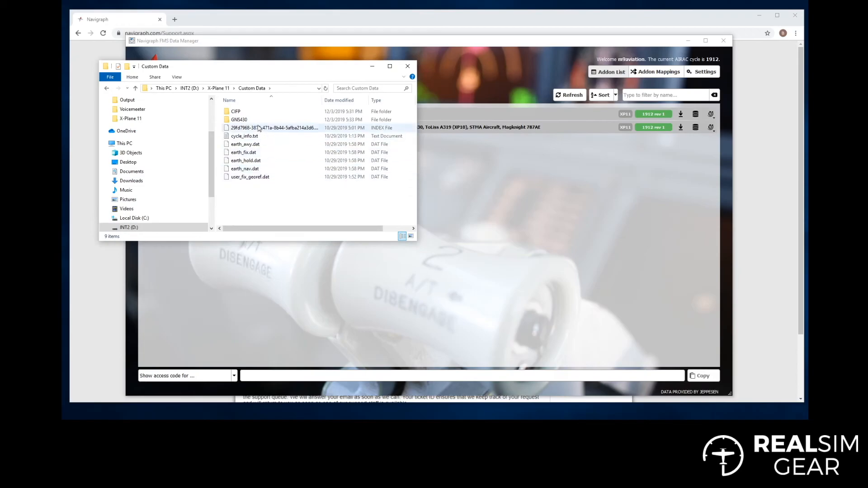
double_click(228, 115)
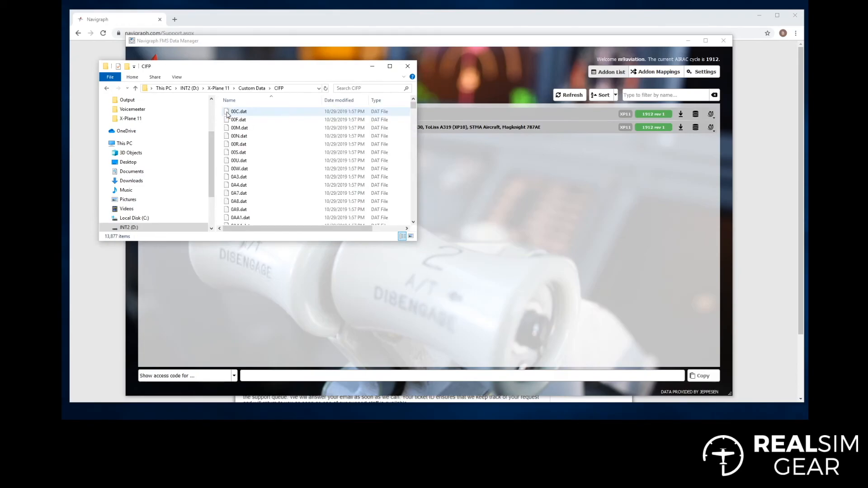
click(437, 120)
click(121, 190)
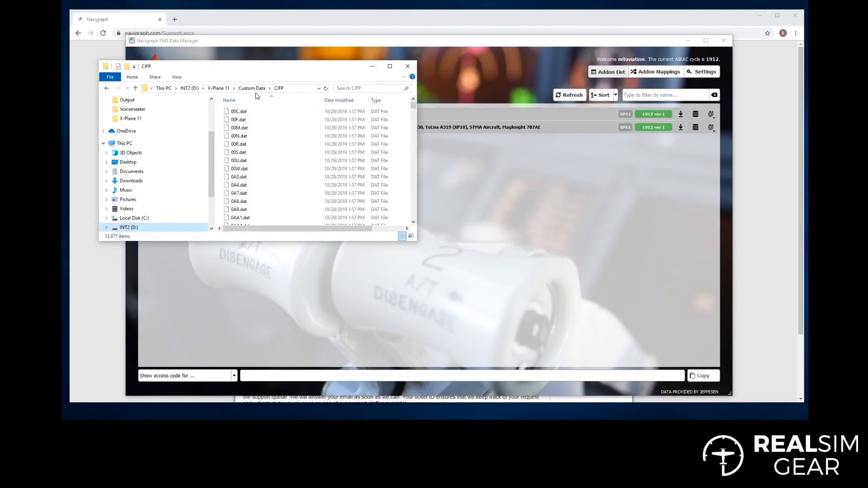
click(251, 88)
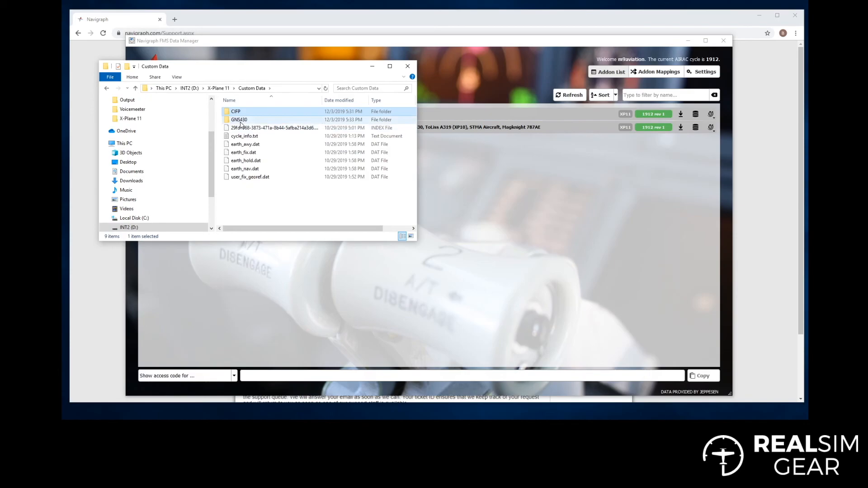
Compare the Custom Data contents (CIFP, GNS430, cycle_info.txt, earth_*.dat) against the FMS Data Manager.
click(421, 148)
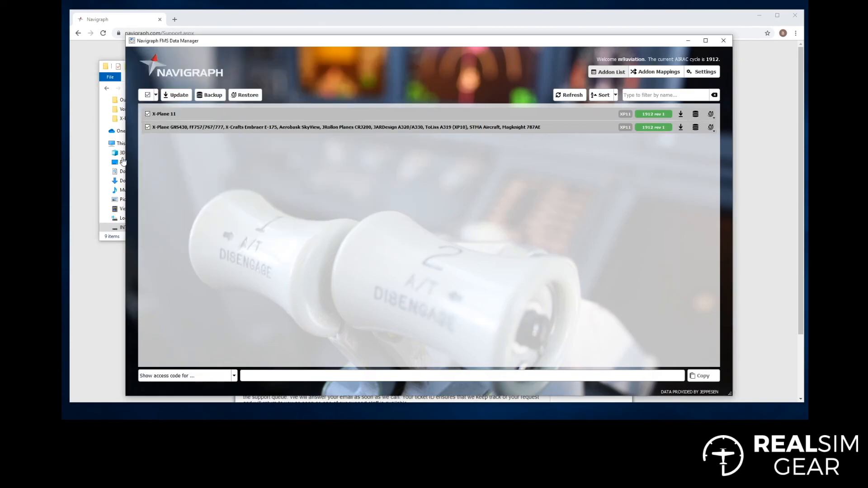
click(102, 181)
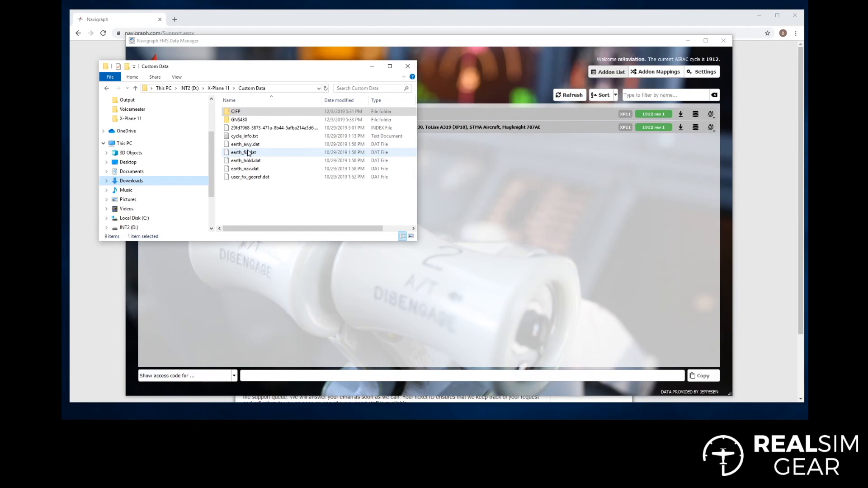
click(369, 45)
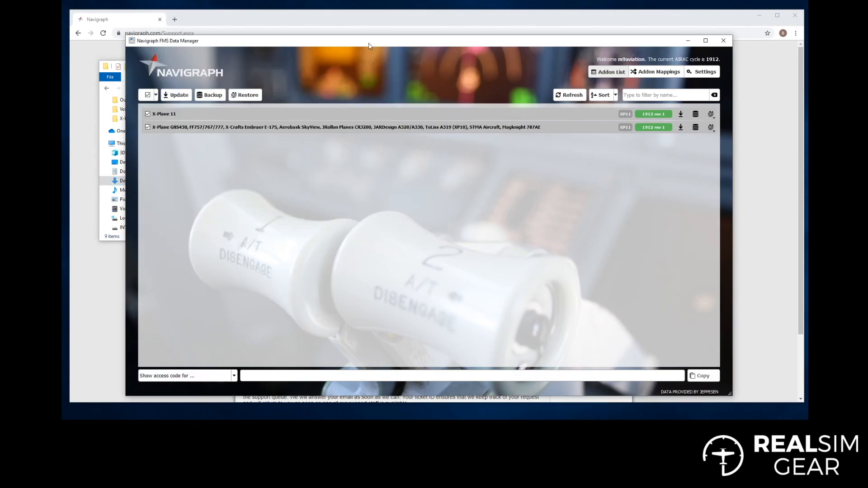